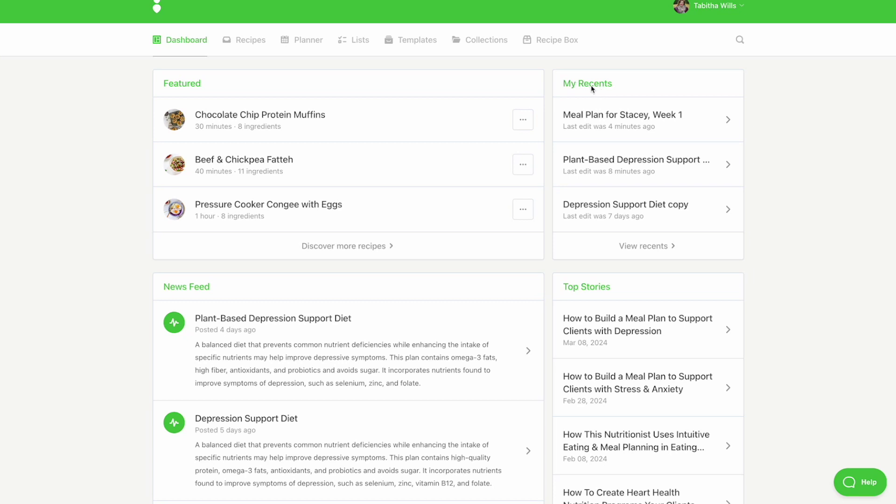
Go to the Planner and start a new plan from a template
click(314, 47)
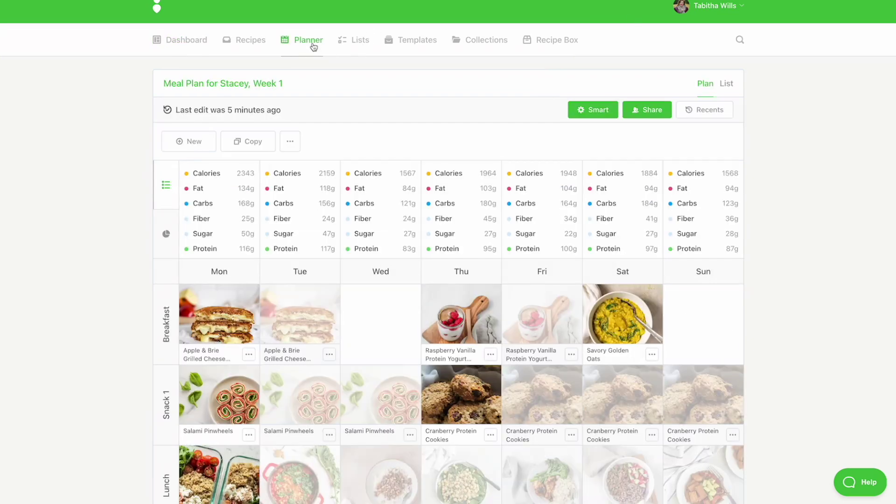
click(192, 141)
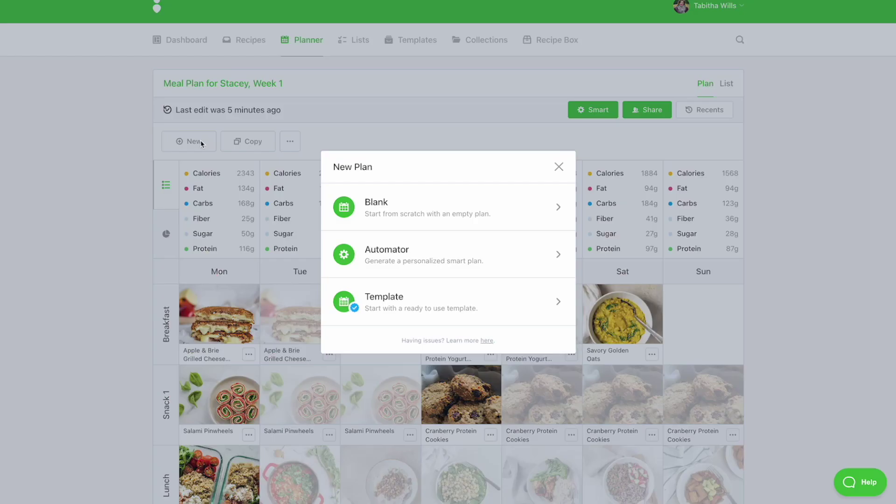
click(471, 310)
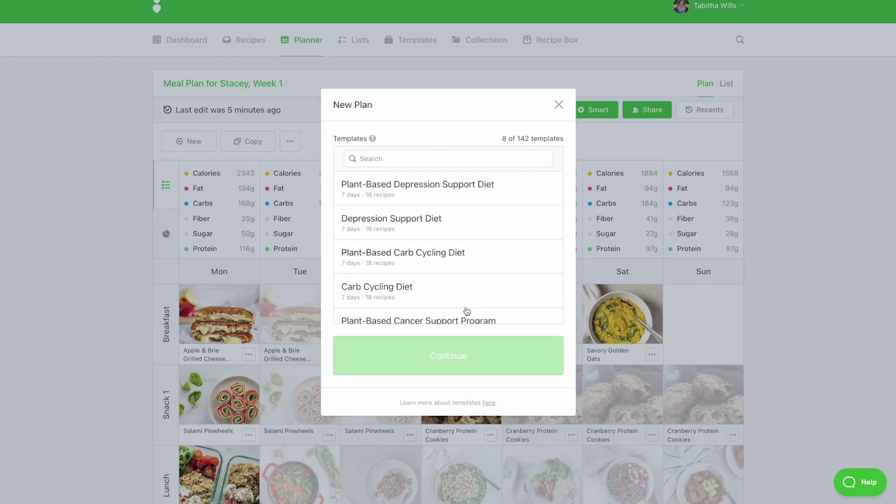
Search templates for GERD, pick the first result, then dismiss the New Plan dialog
click(452, 162)
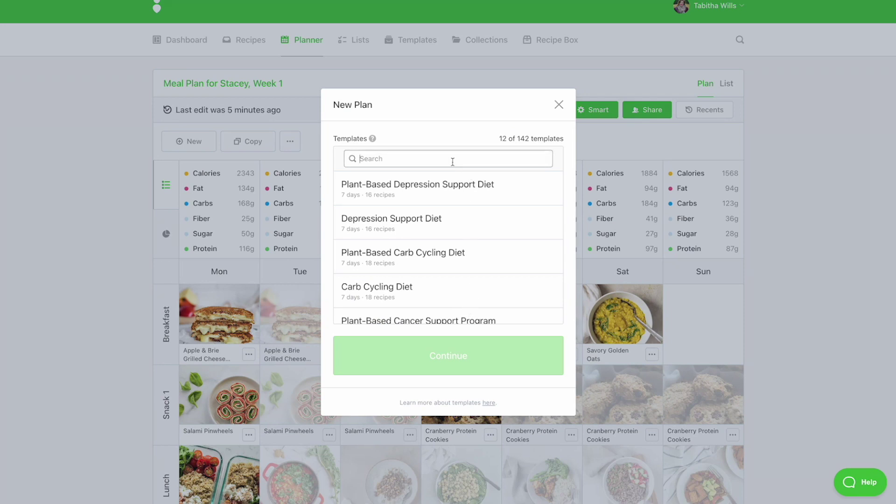
text(GENER)
key(BackSpace)
key(BackSpace)
key(BackSpace)
key(BackSpace)
key(BackSpace)
text(GERD)
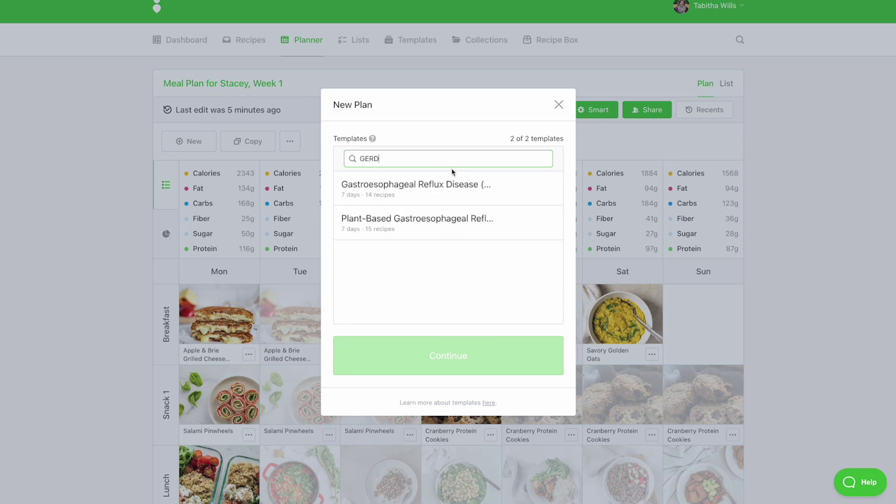
click(451, 194)
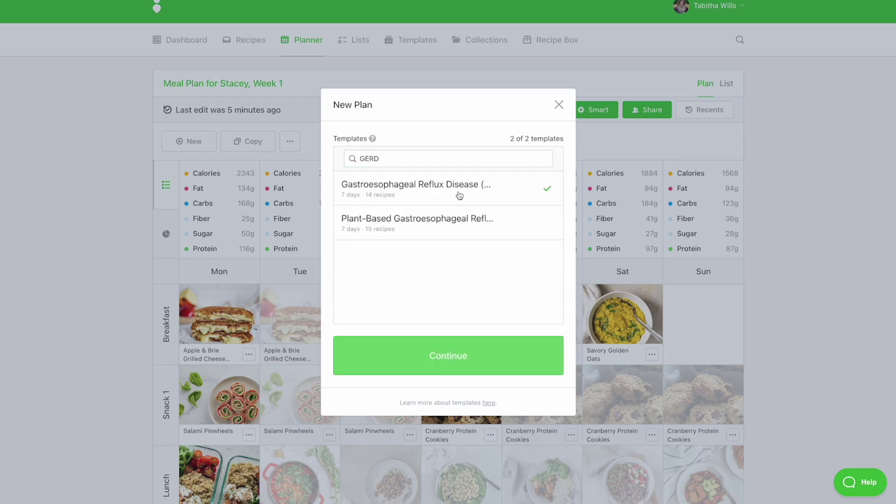
click(623, 201)
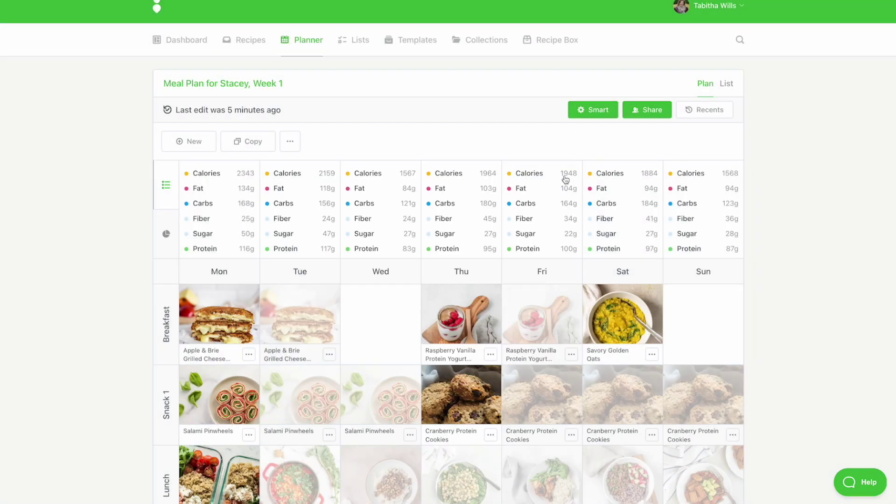
Filter templates by the sugarfree tag and preview Depression Support Diet as a weekly plan
click(422, 48)
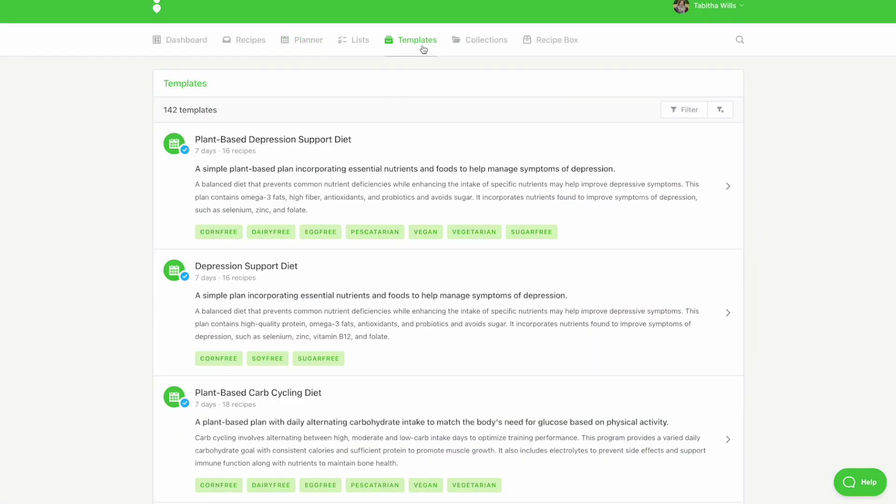
click(685, 111)
click(505, 233)
text(sugar)
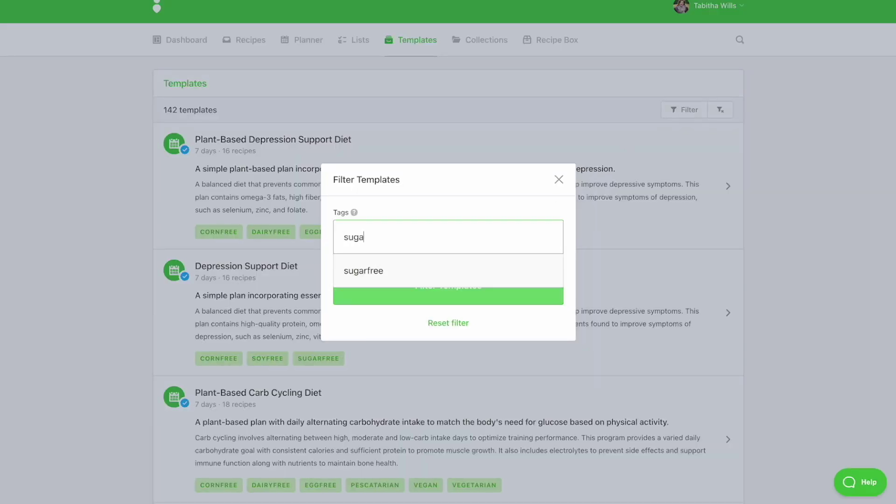
click(486, 264)
click(476, 288)
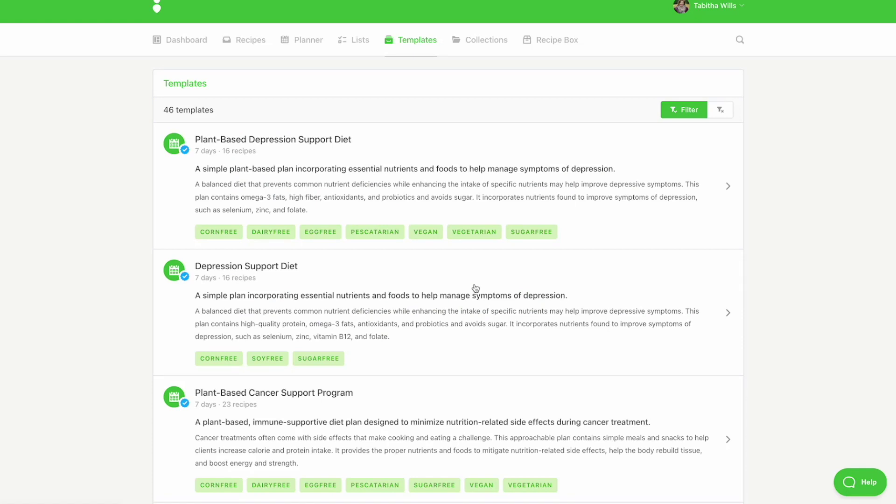
click(453, 348)
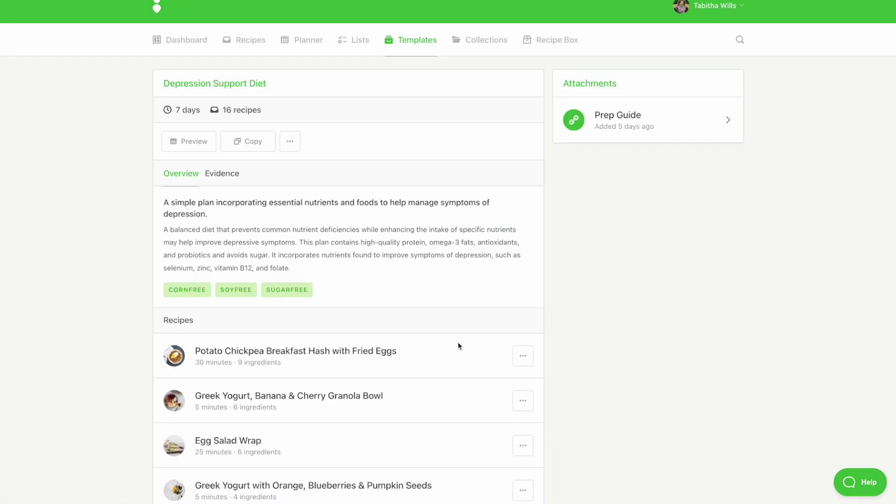
click(183, 150)
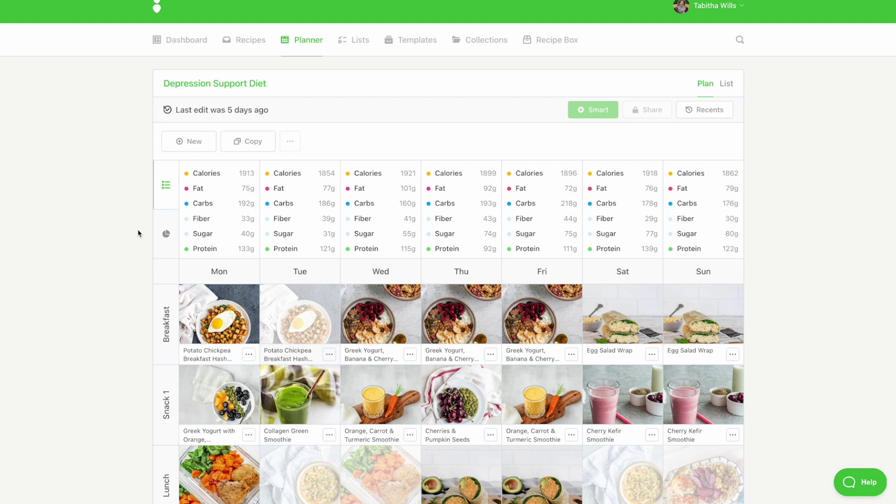
Copy the Depression Support Diet plan, replacing 'copy' in its title with 'for' plus the client's name
click(234, 143)
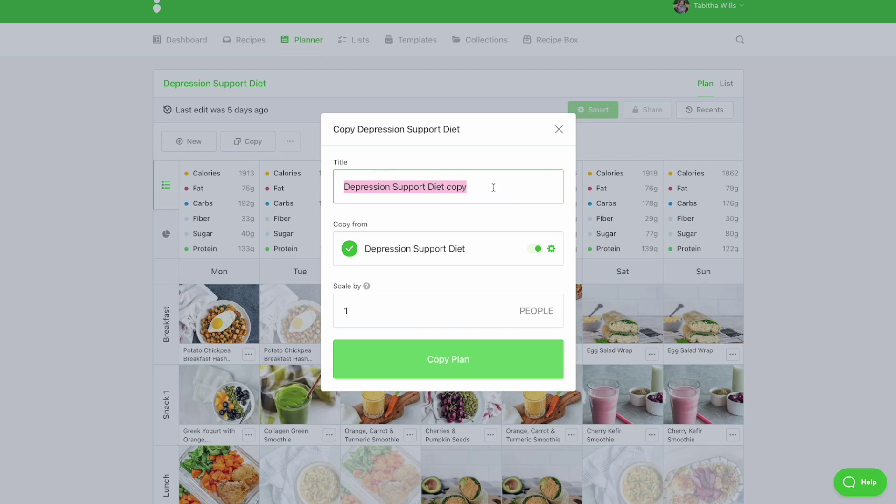
click(441, 187)
drag(447, 186, 479, 186)
text(for John)
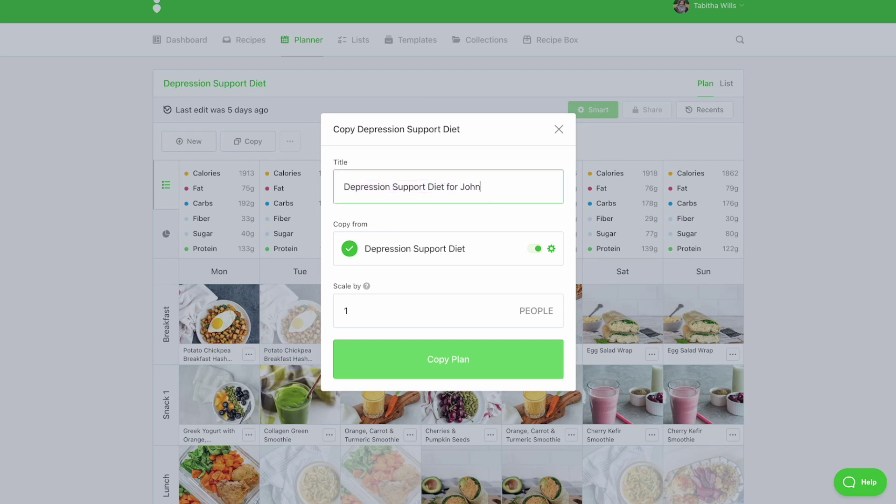
click(458, 360)
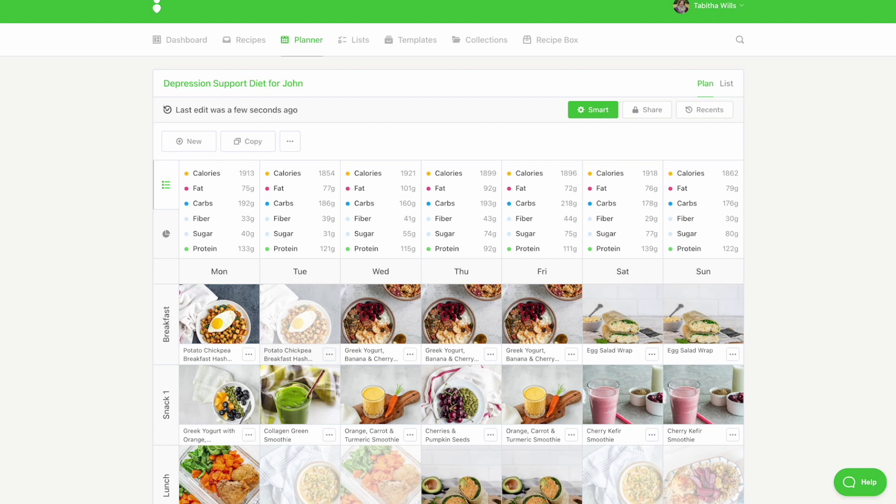
Add the eggfree tag to the plan's Smart rules and auto-update to resolve the 3 conflicts
click(596, 111)
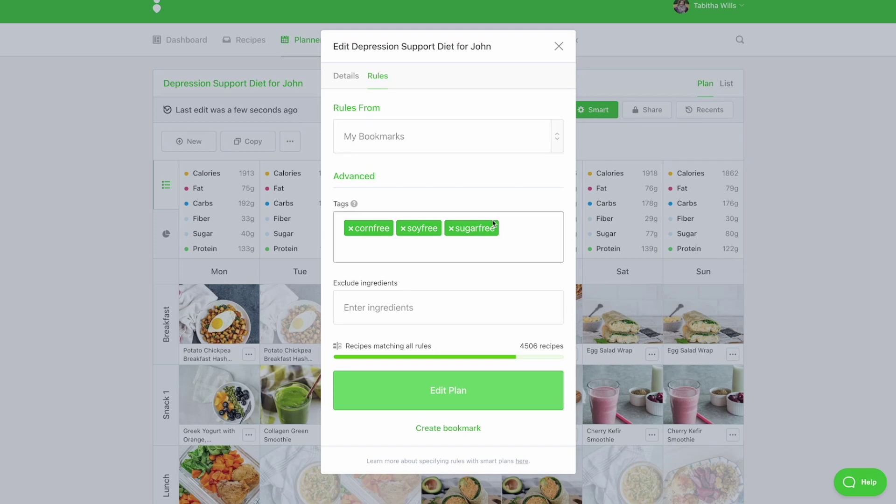
click(513, 246)
text(egg)
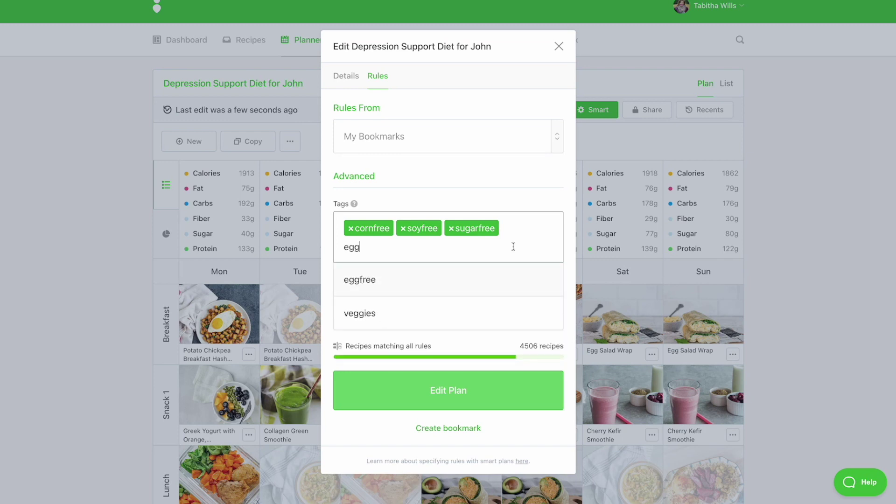
click(444, 281)
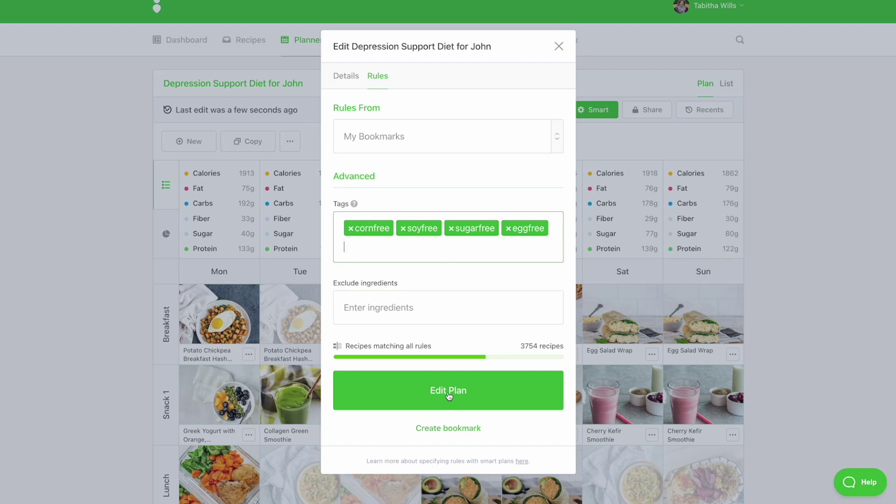
click(448, 394)
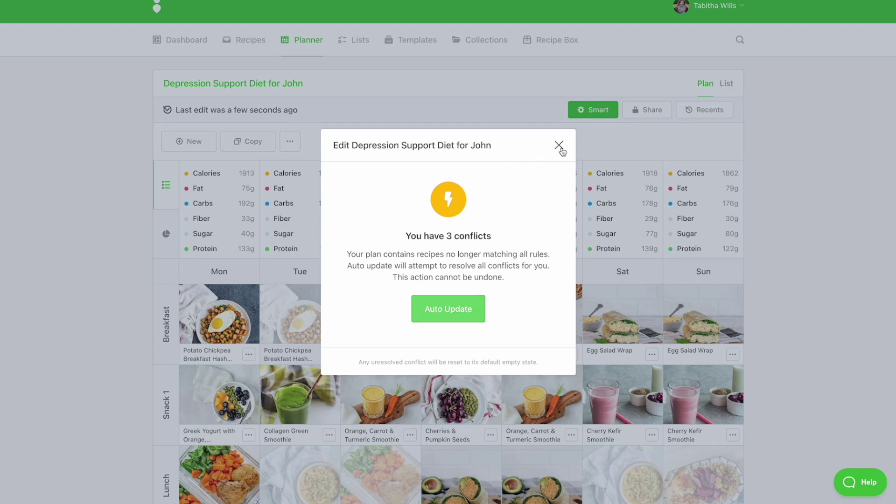
click(476, 312)
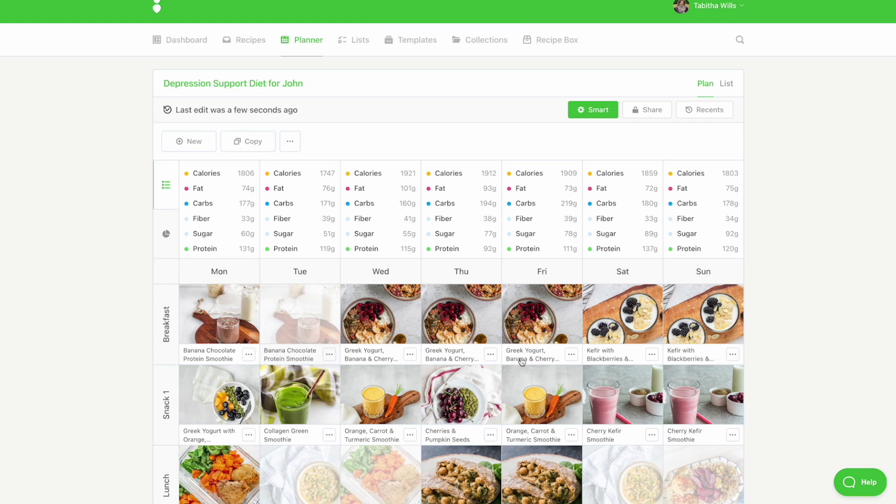
Swap the Banana Chocolate Protein Smoothie breakfast for Bagel & Peanut Butter on every day
click(250, 356)
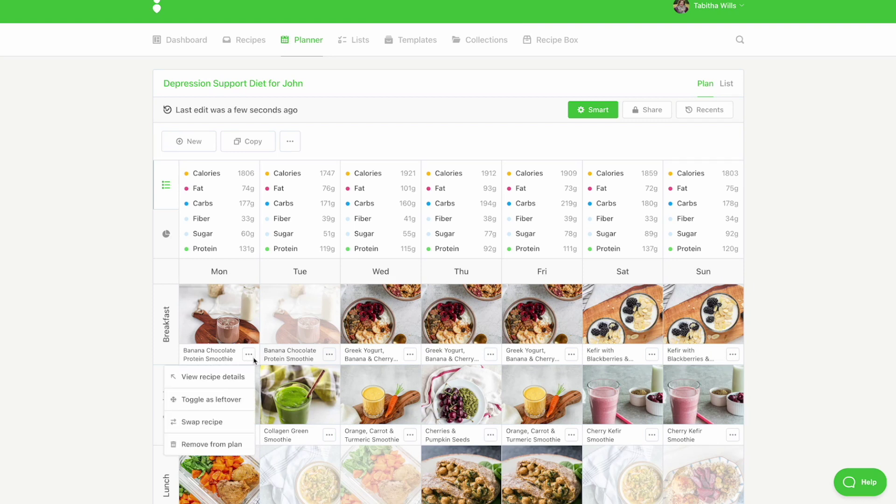
click(217, 424)
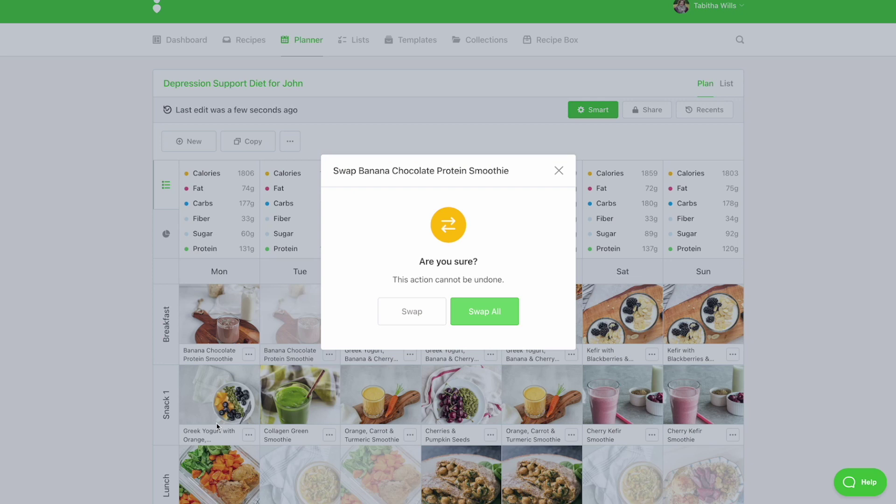
click(474, 310)
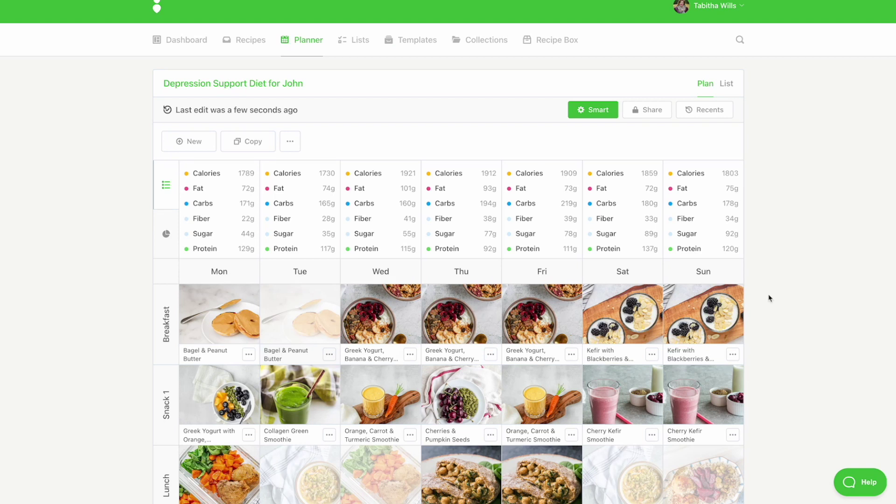
Remove Sunday's Kefir with Blackberries & Almonds breakfast from the plan
click(733, 354)
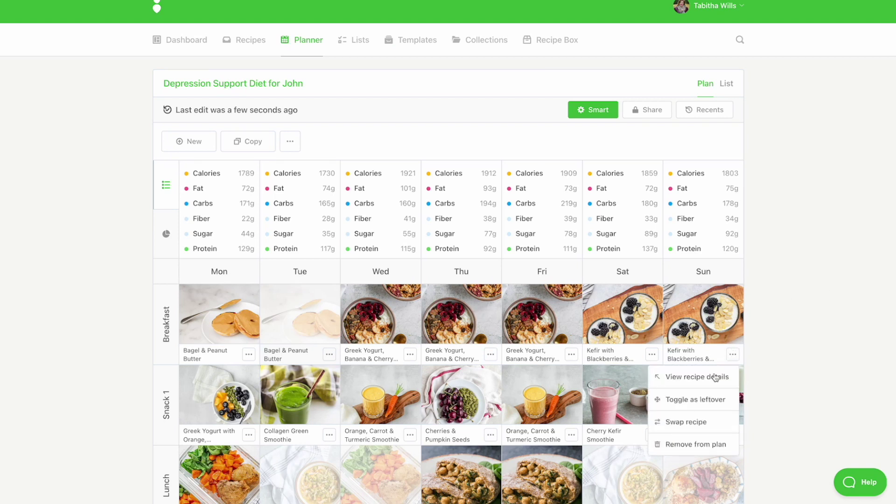
click(706, 445)
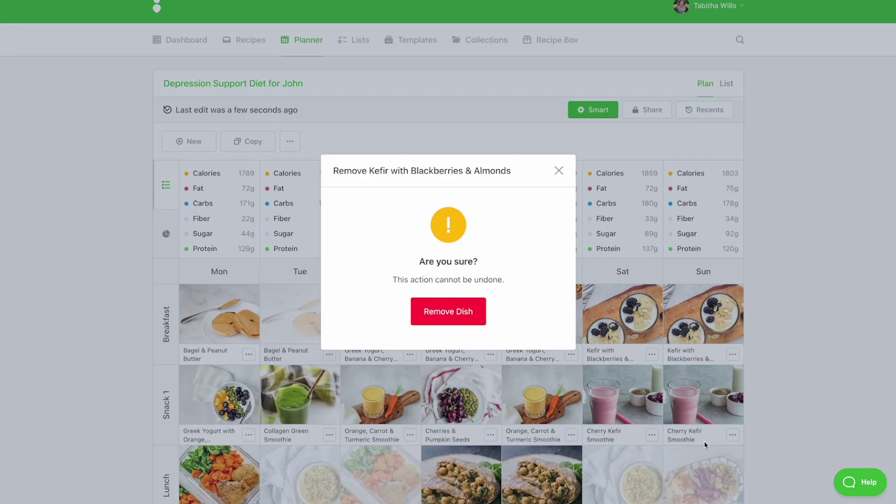
click(450, 310)
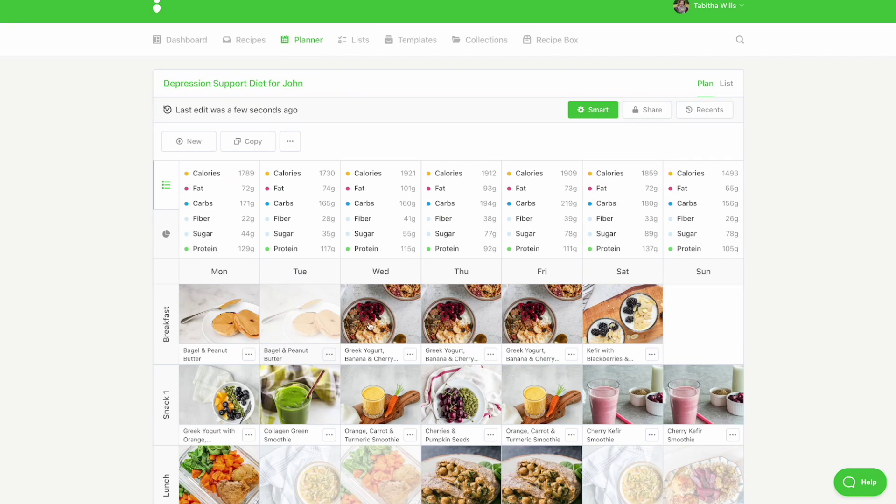
click(369, 325)
Drop Wednesday, Thursday and Friday from that breakfast, leaving those slots empty
click(405, 310)
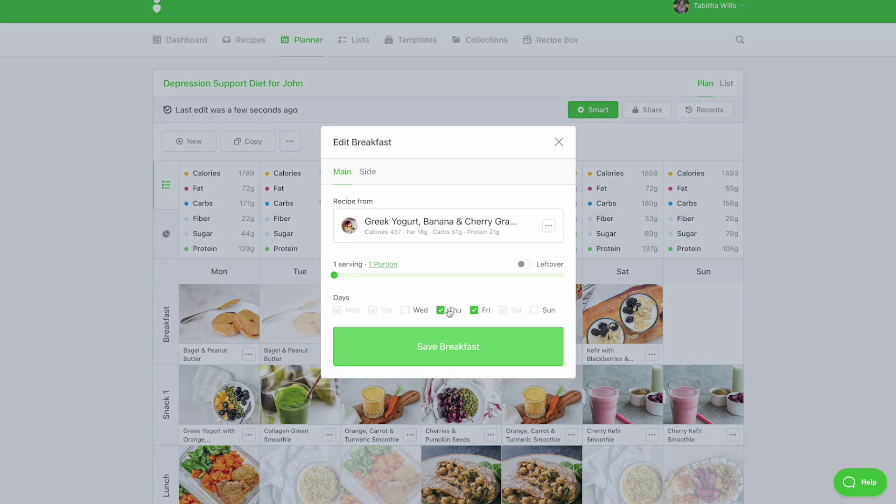
click(449, 312)
click(474, 310)
click(475, 354)
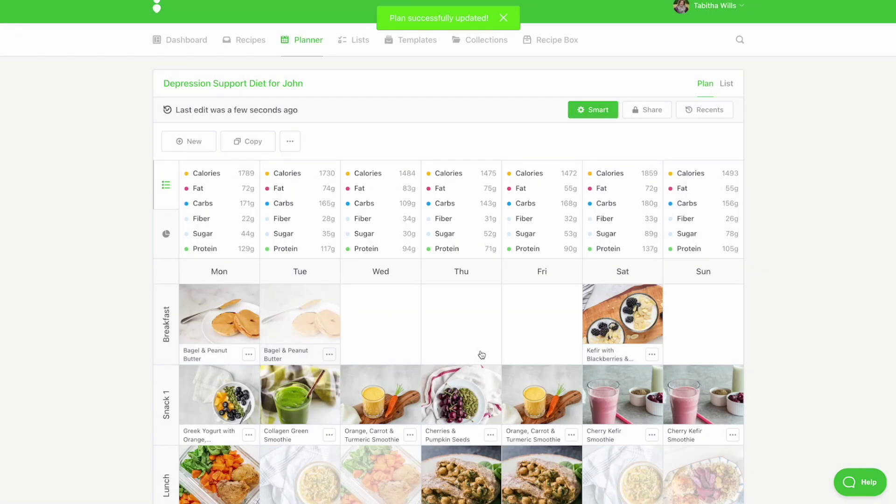
Add Grapes as the breakfast for Wednesday and Thursday
click(362, 341)
click(375, 175)
text(grape)
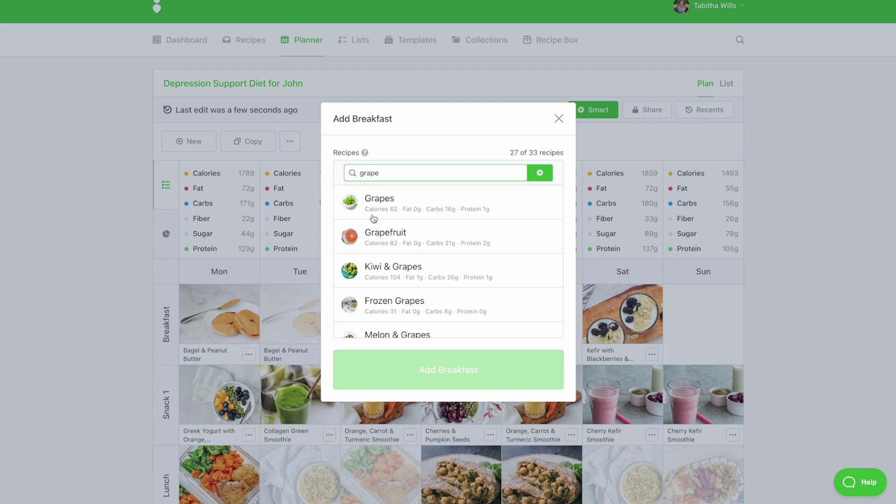
click(373, 217)
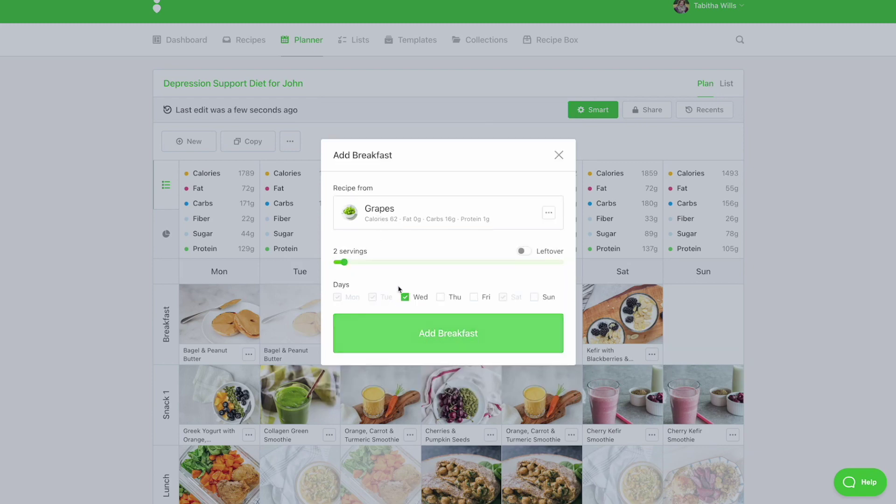
click(441, 298)
click(446, 334)
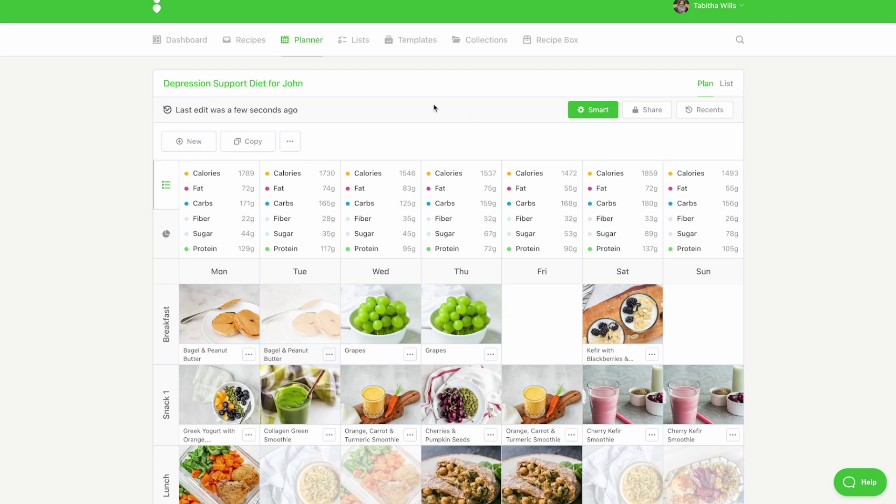
click(251, 41)
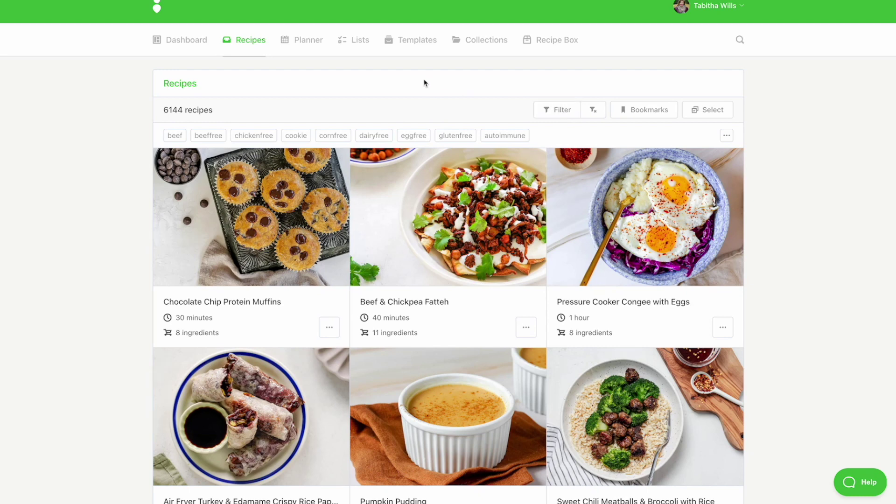
Save the plan's cornfree, eggfree, soyfree and sugarfree rules as a bookmark titled with the client's name
click(320, 49)
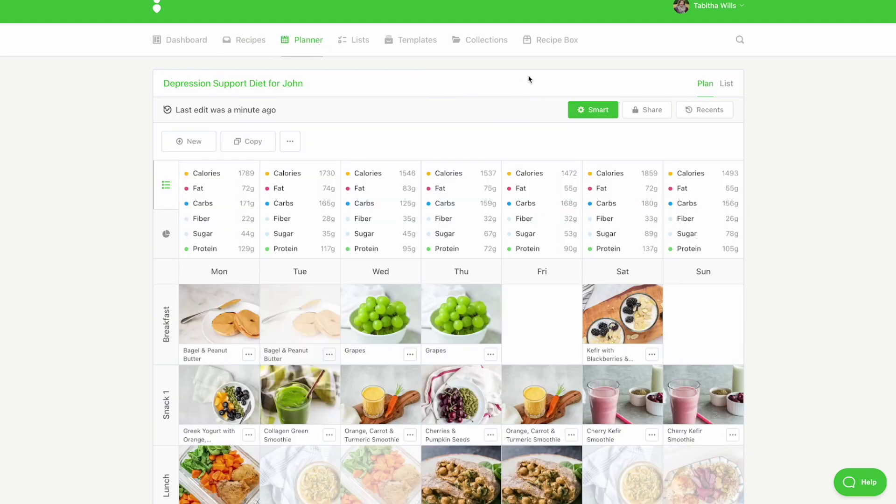
click(602, 110)
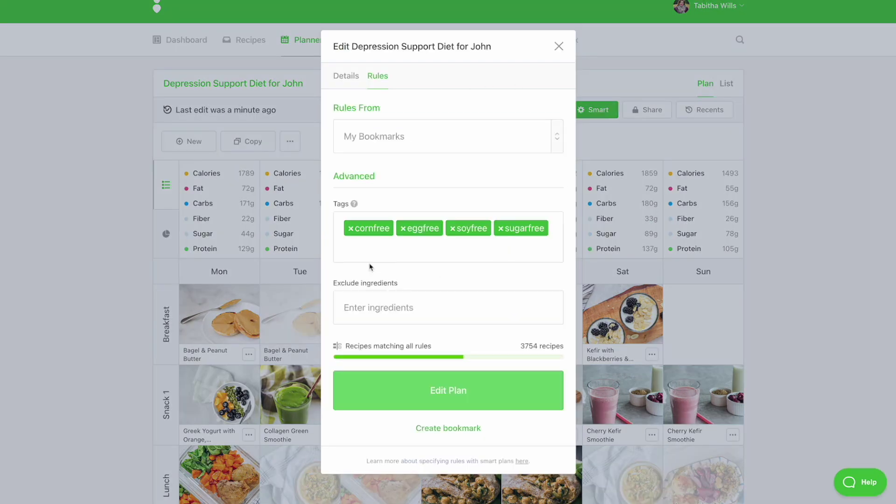
click(436, 429)
click(423, 243)
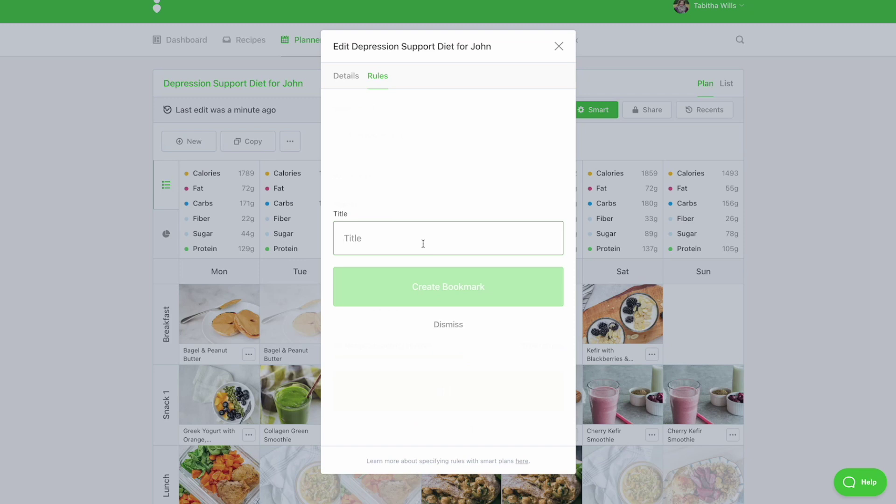
text(John's Bookmark)
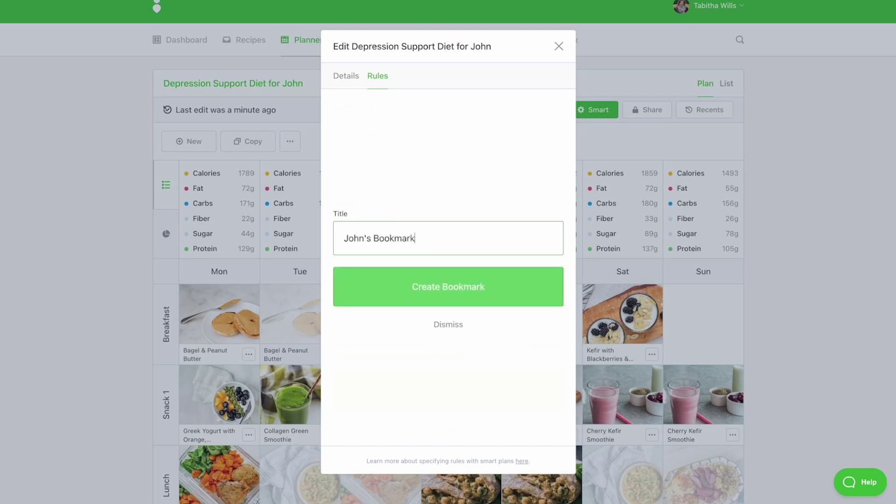
click(467, 286)
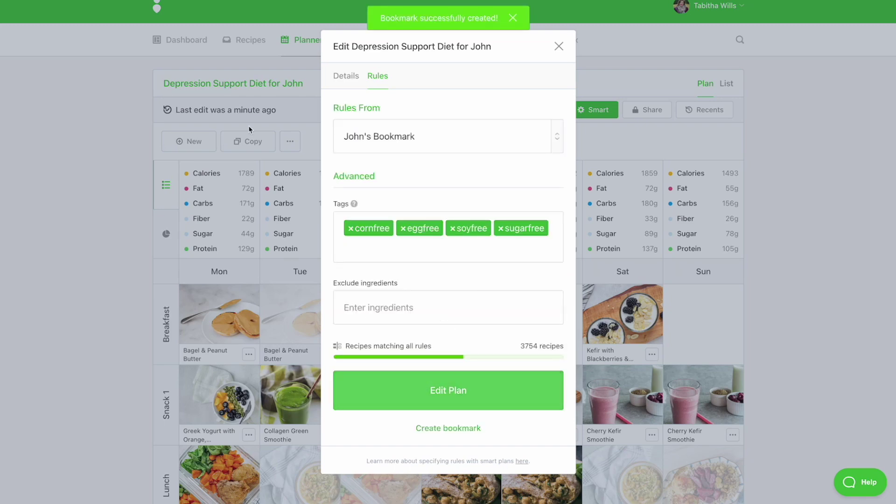
click(247, 98)
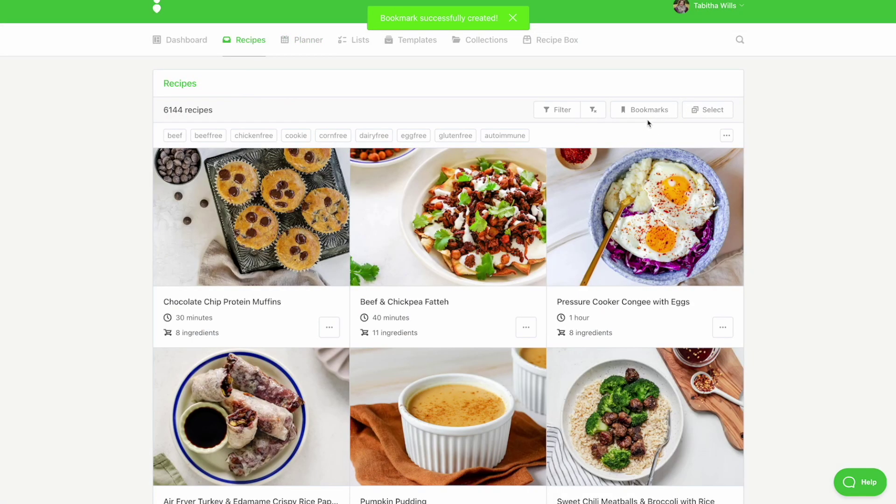
Apply the client's saved bookmark rules to the recipe library
click(645, 111)
click(407, 176)
click(465, 345)
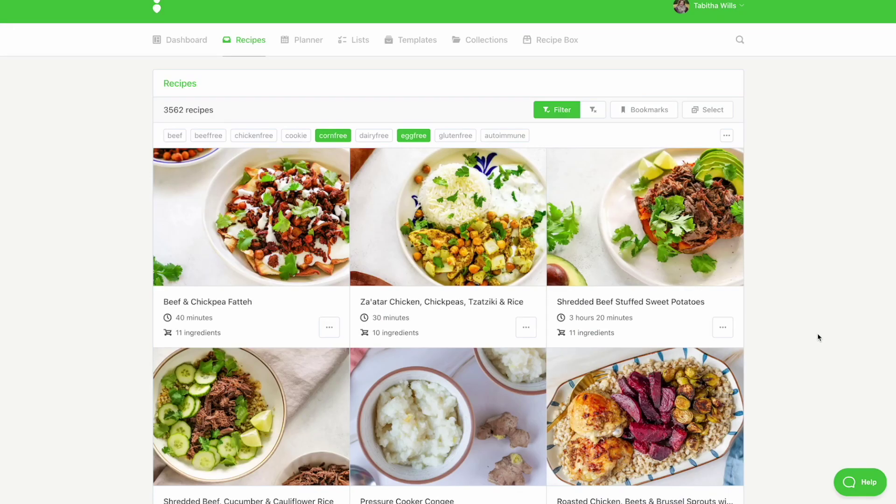
scroll(813, 335, down, 5)
scroll(780, 310, up, 6)
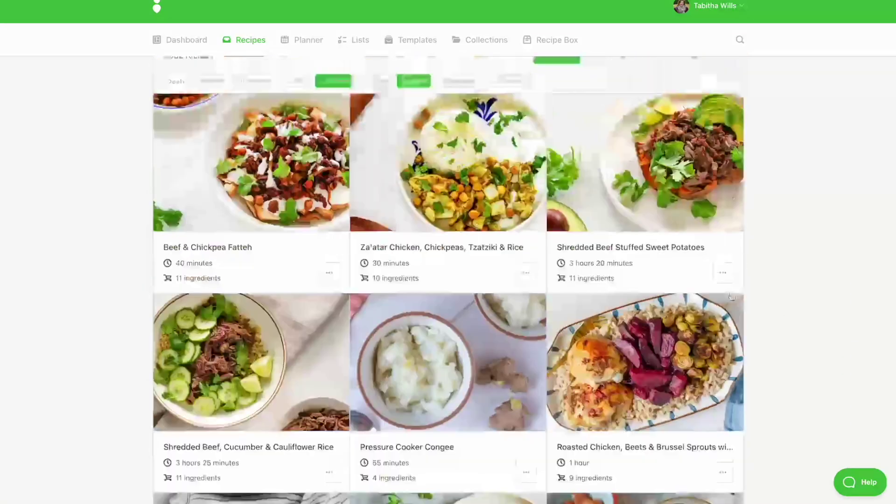
Add the breakfast tag to the recipe filter, narrowing results to 518, then return to the Planner
click(557, 110)
click(467, 222)
text(bre)
click(429, 250)
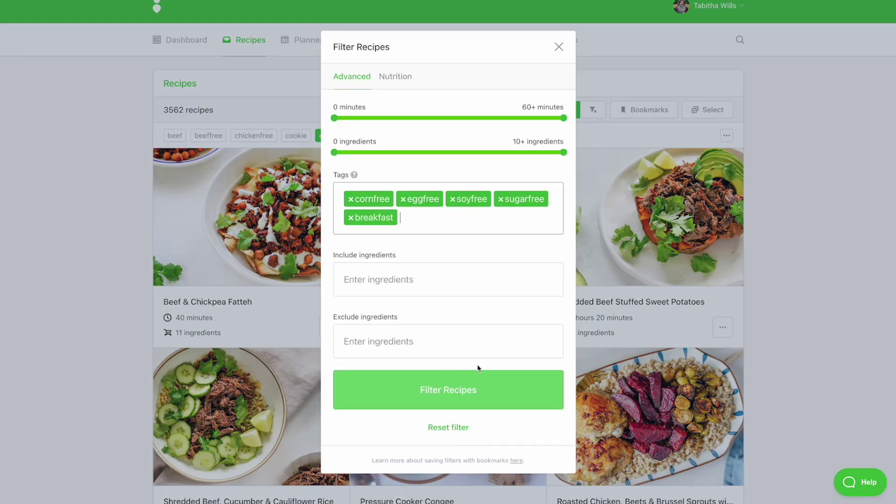
click(480, 396)
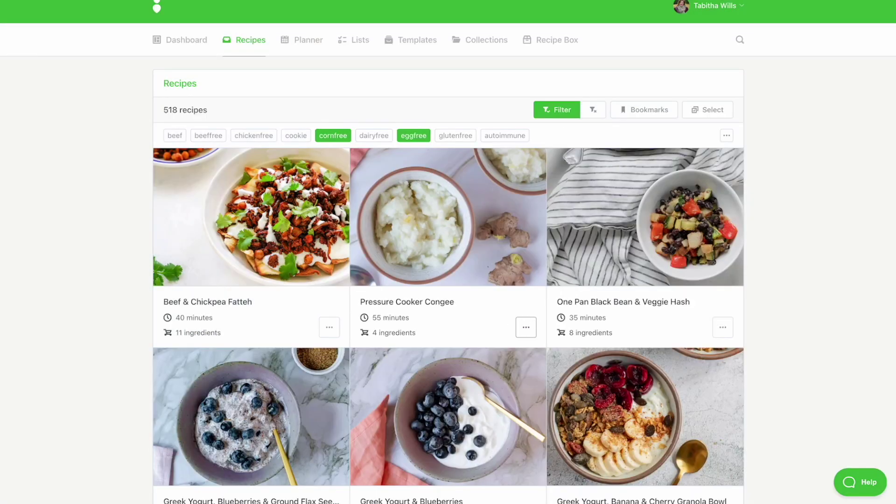
click(523, 328)
click(292, 39)
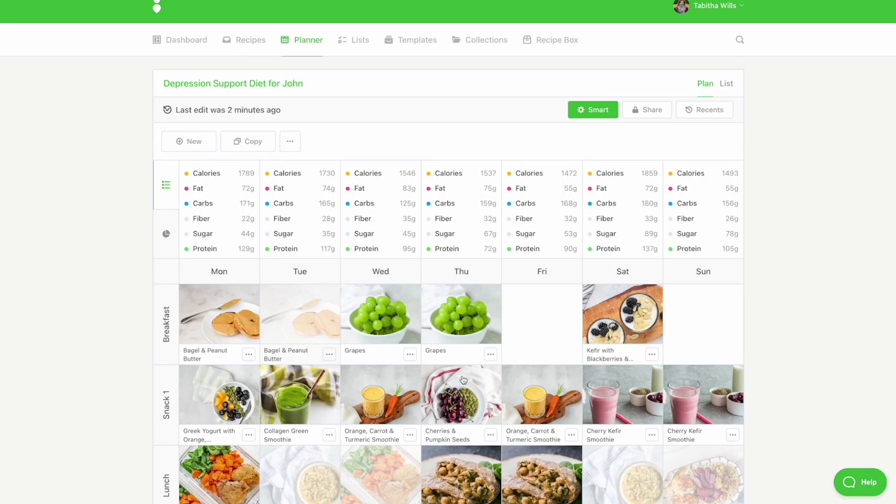
Attach Savory Golden Oats as a side to Wednesday's Grapes breakfast, bringing Wednesday to 1935 calories
scroll(461, 371, down, 3)
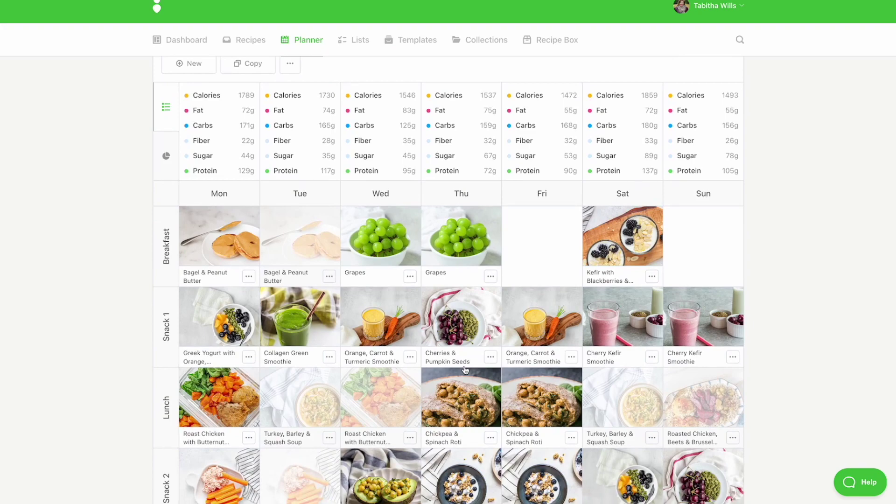
click(374, 242)
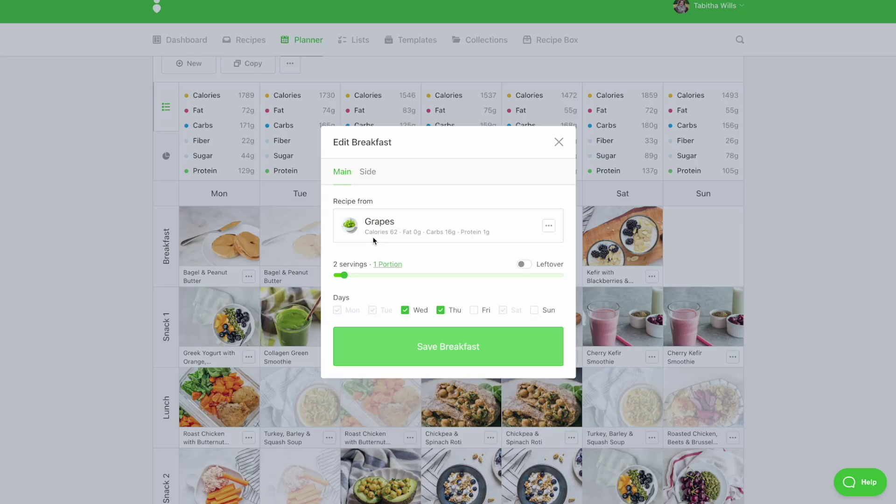
click(368, 172)
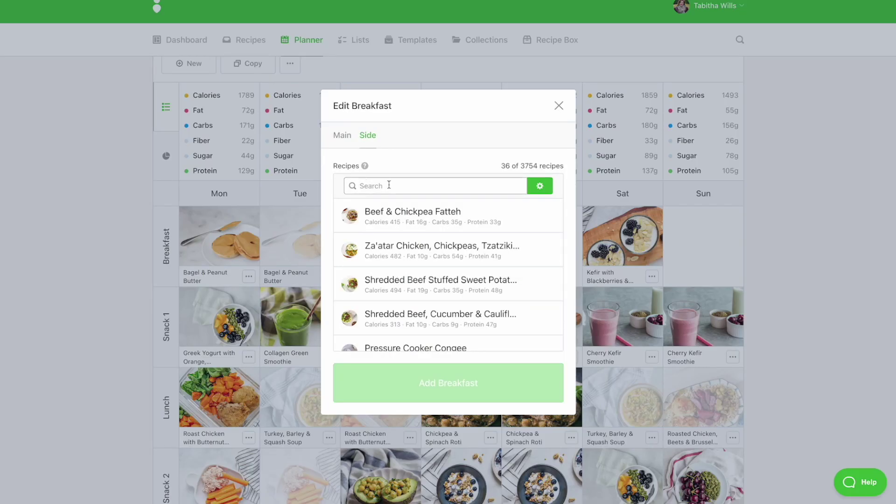
text(oats)
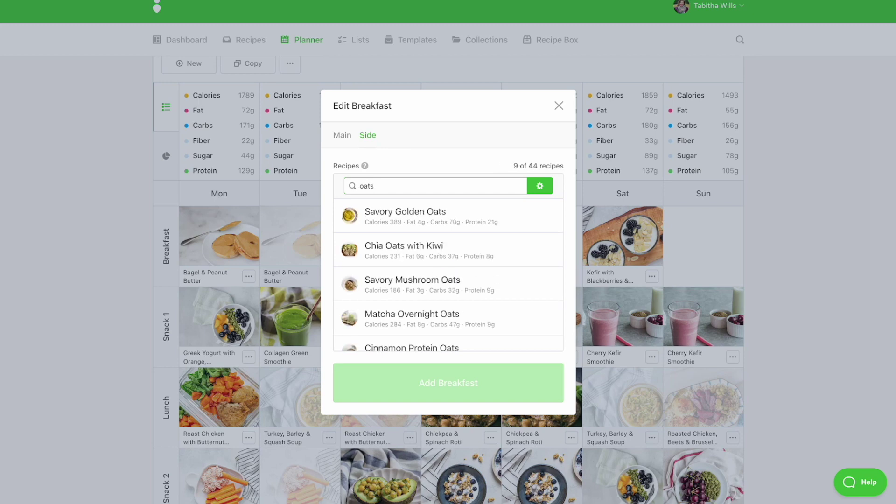
click(429, 224)
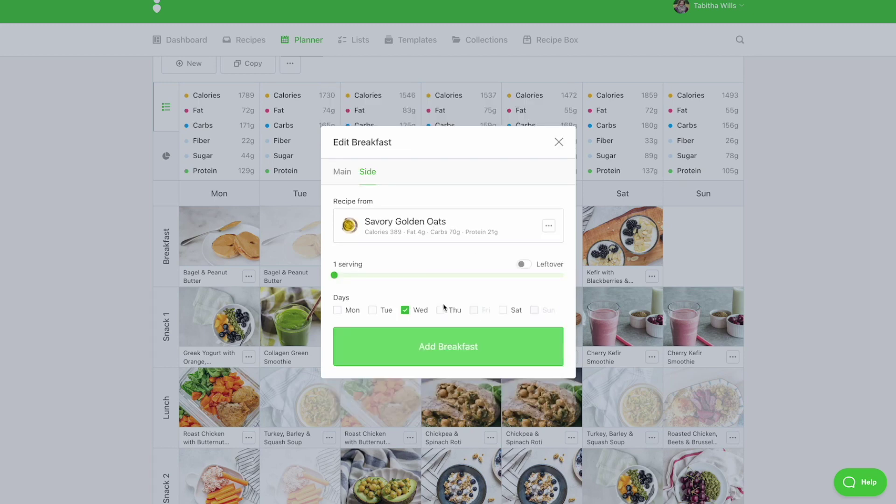
click(454, 348)
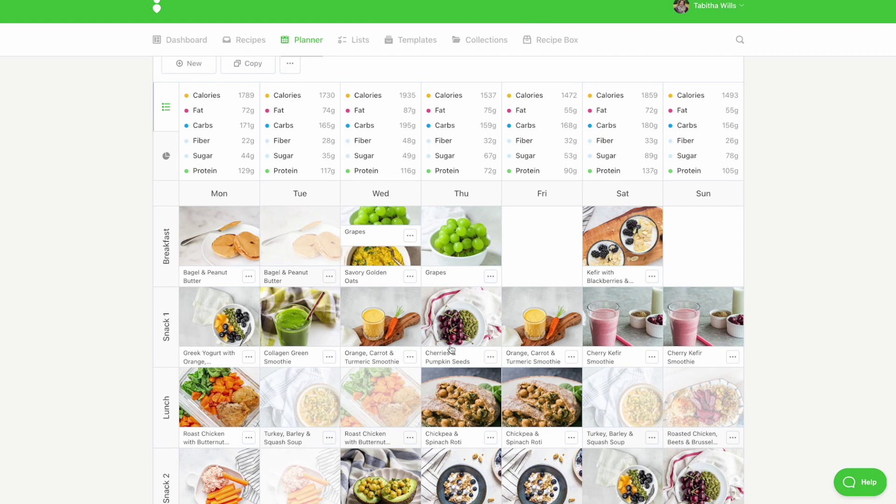
scroll(600, 108, up, 2)
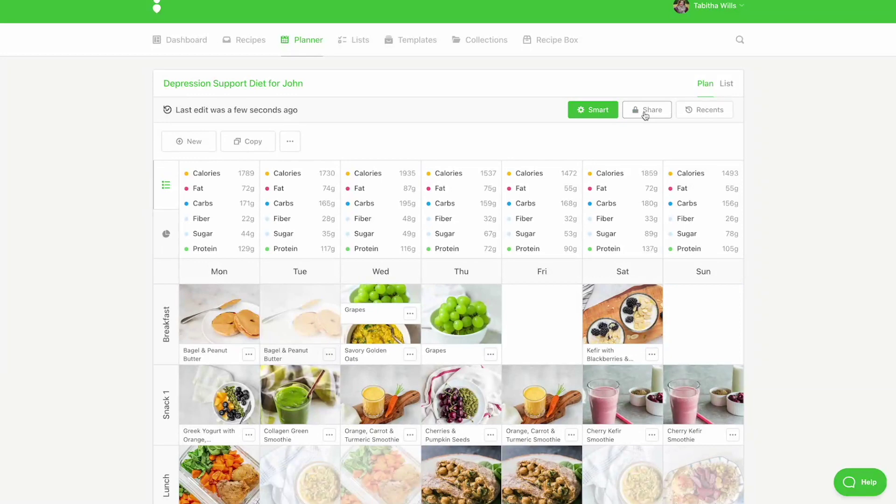
Enable link sharing for the client's plan and copy its view-only link
click(645, 112)
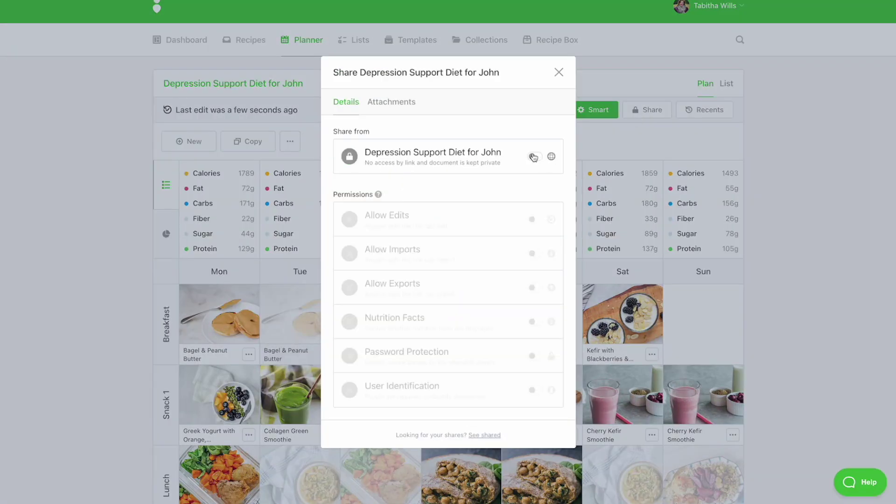
click(535, 154)
click(531, 181)
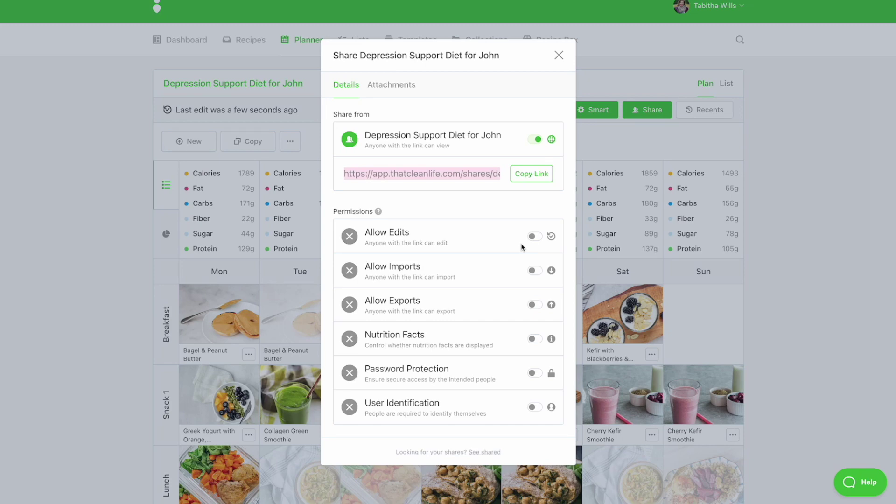
click(145, 191)
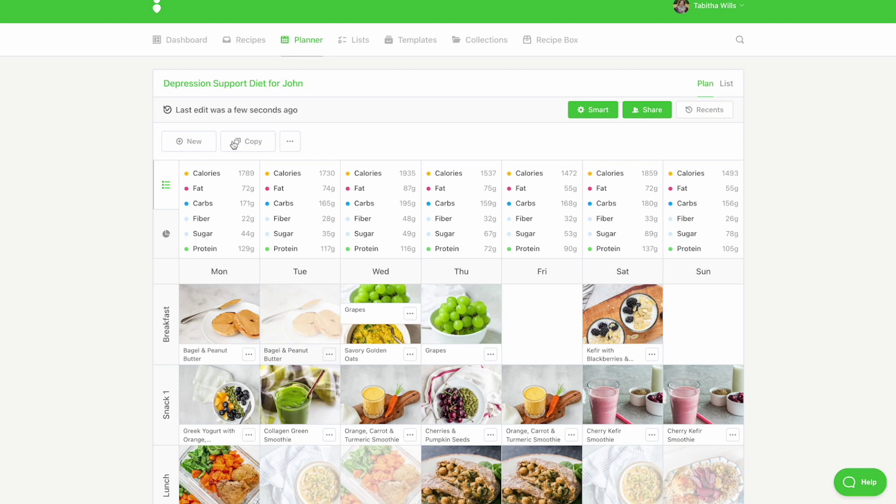
Set up the plan export with Nutrition added and Bagel & Peanut Butter as the cover image
click(288, 147)
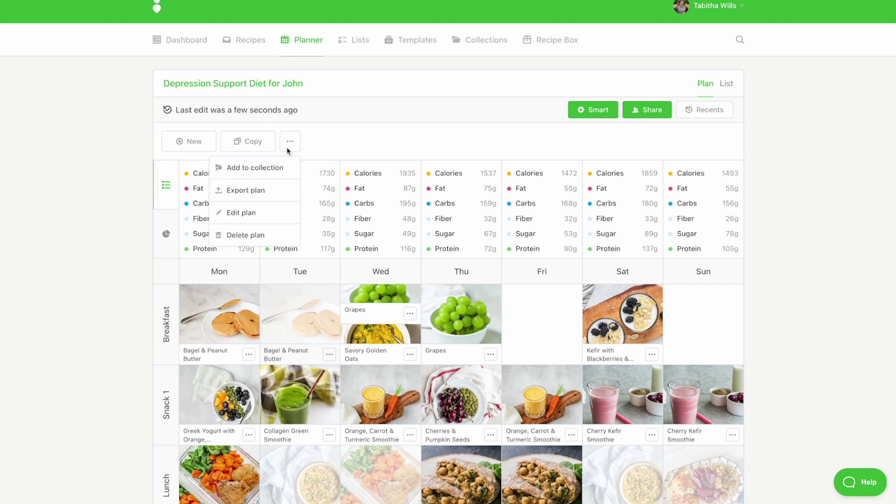
click(247, 191)
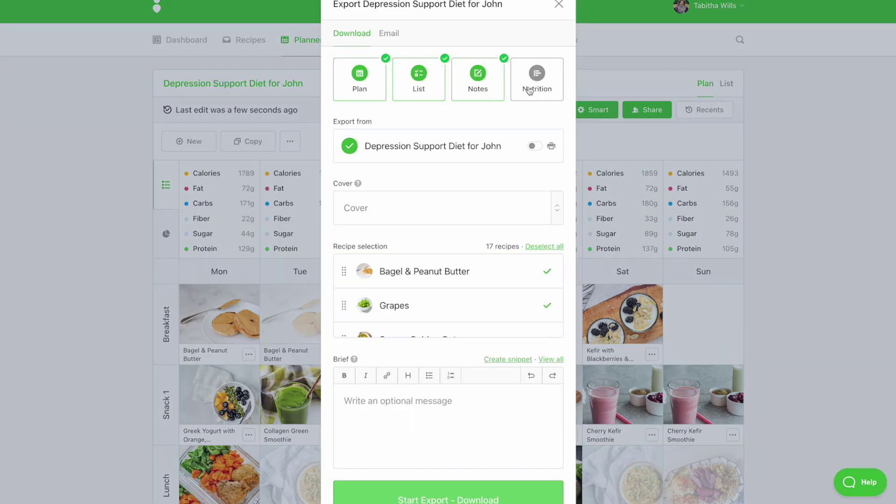
click(530, 91)
click(438, 210)
click(419, 239)
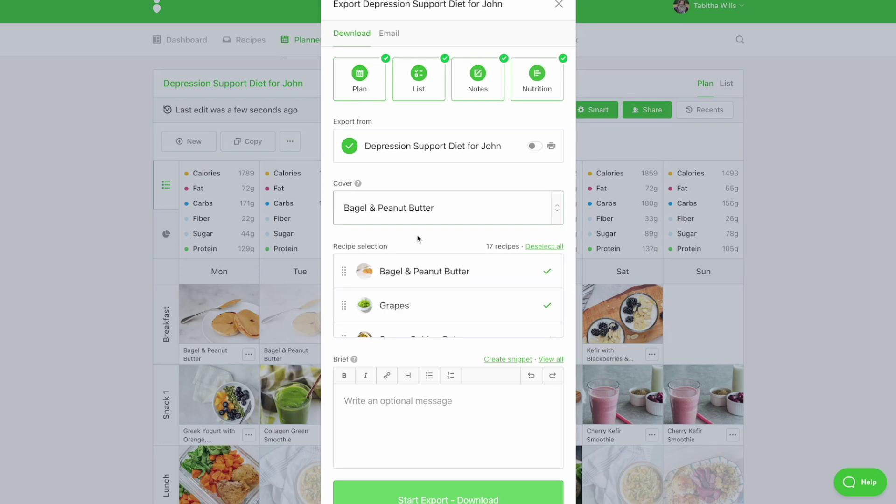
click(411, 427)
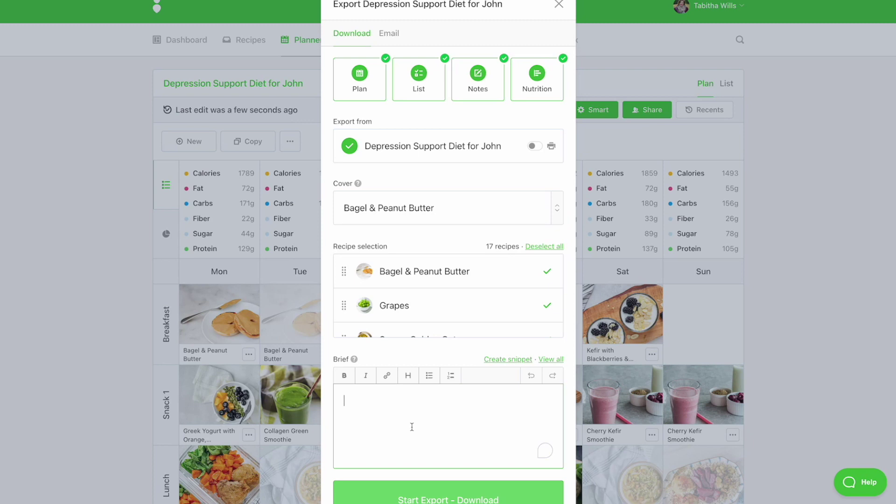
scroll(411, 426, down, 1)
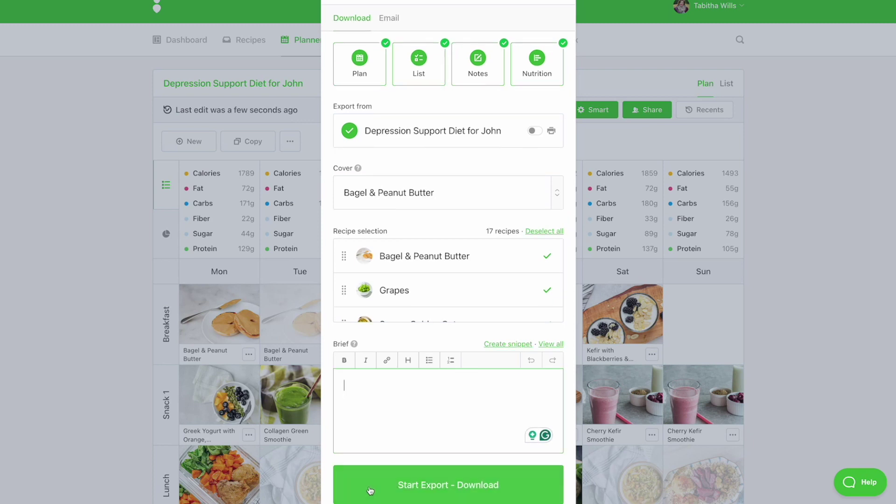